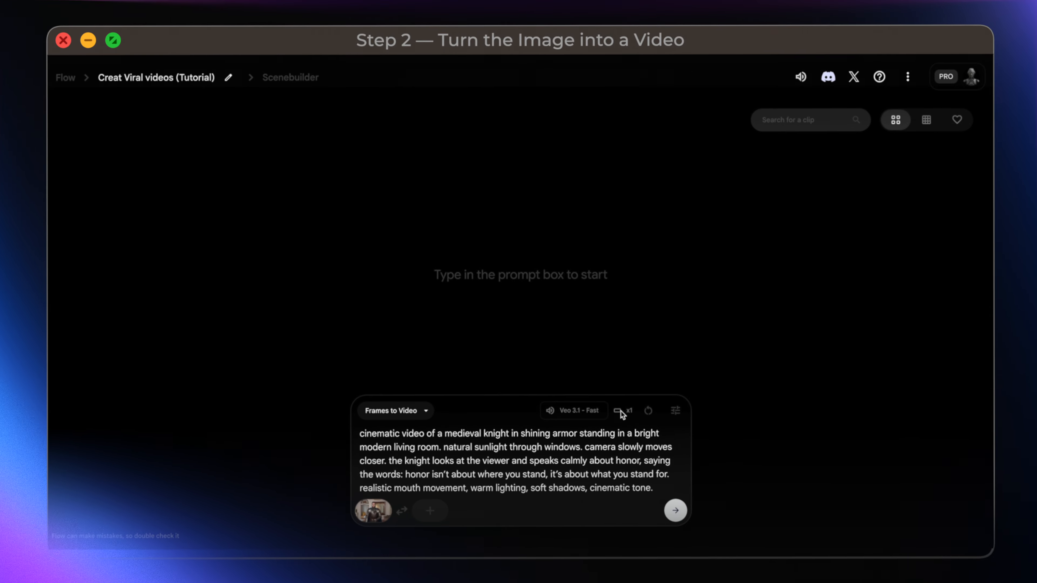
Step: Generate the talking knight video in Landscape (16:9) with 1 output per prompt and the Veo 3.1 - Fast model
left_click(606, 394)
left_click(485, 308)
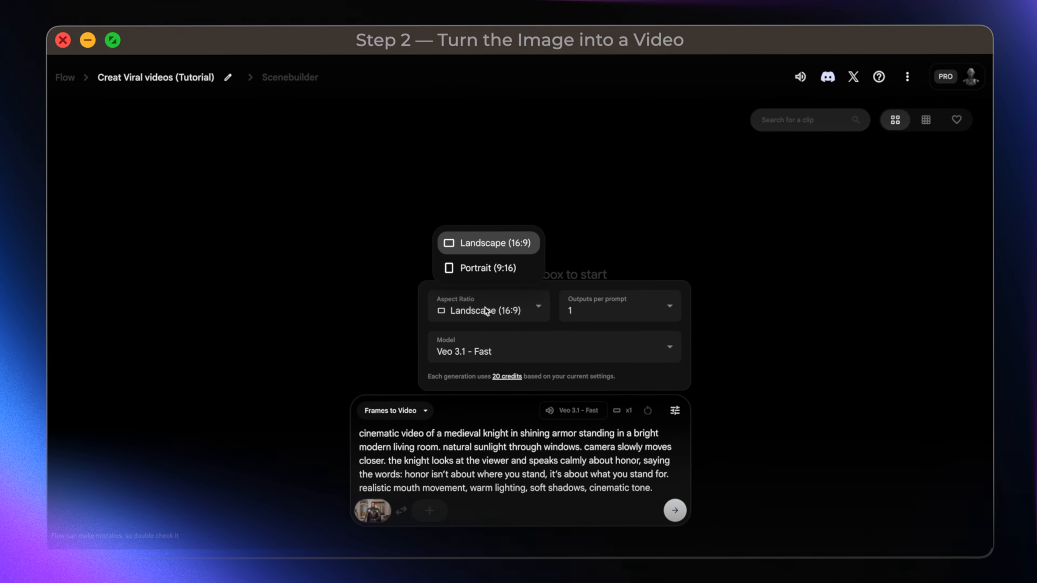
left_click(513, 247)
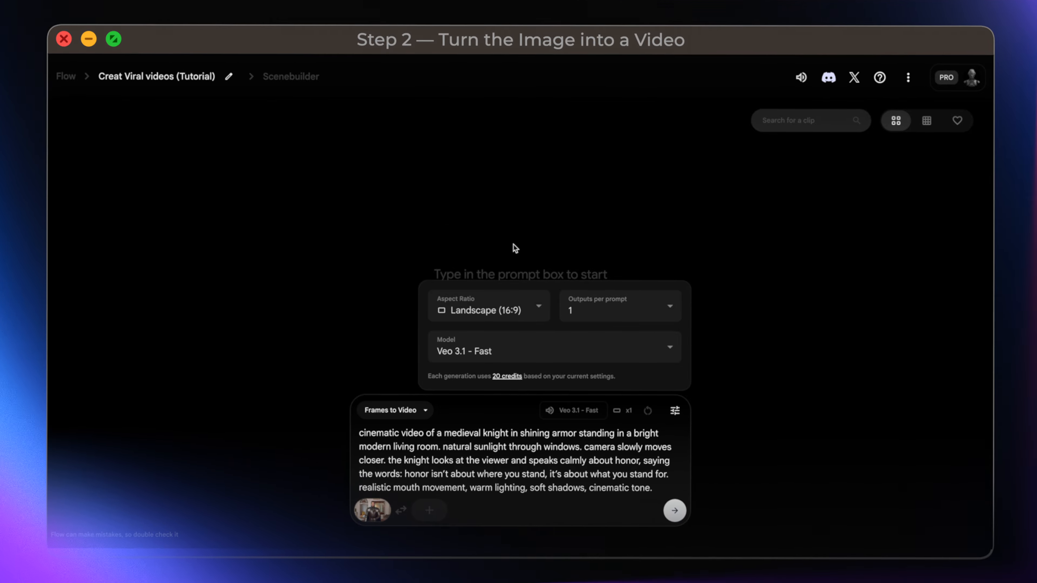
left_click(610, 309)
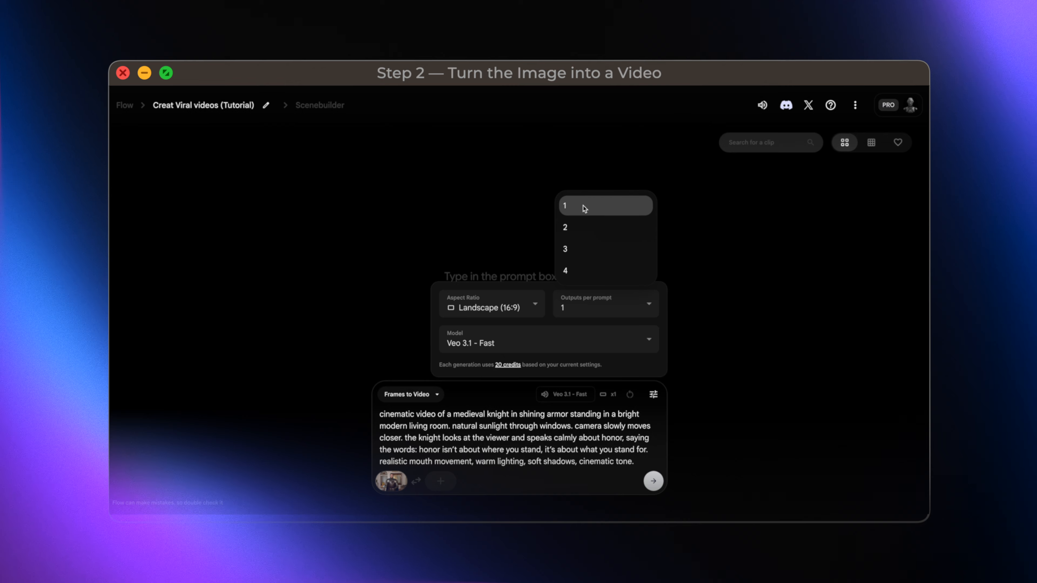
left_click(533, 340)
left_click(533, 340)
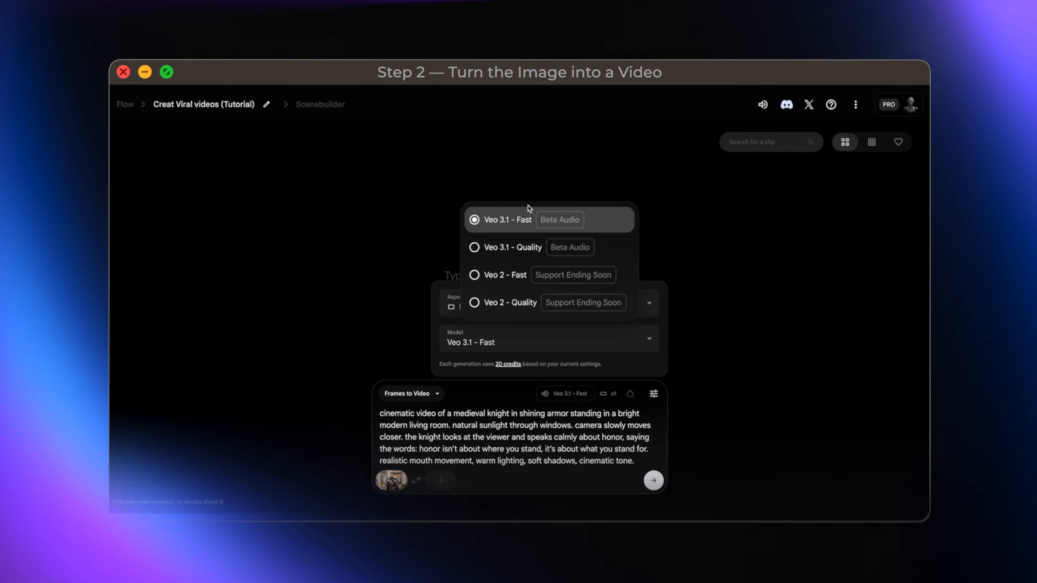
left_click(528, 212)
left_click(622, 454)
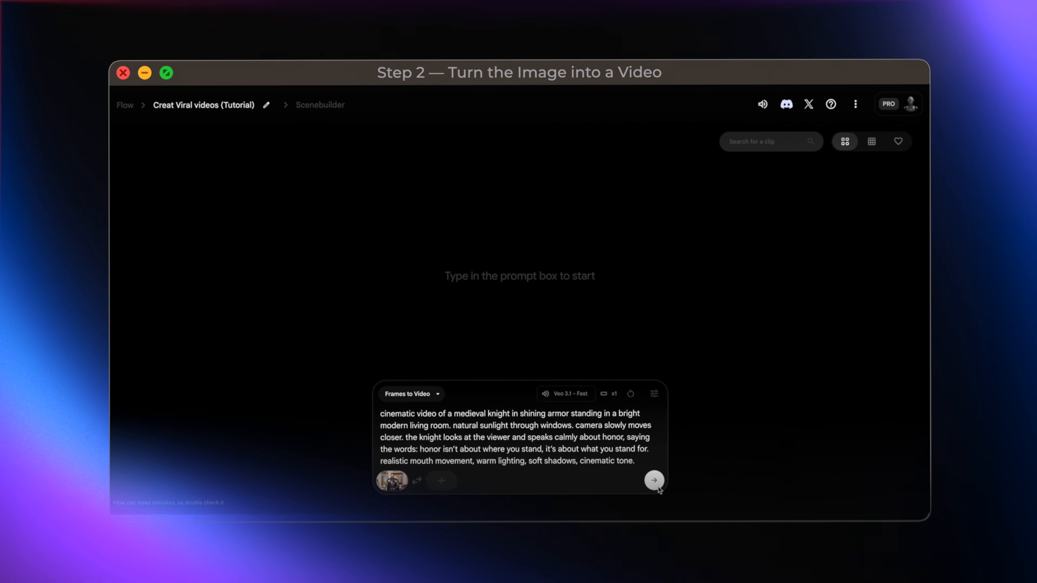
left_click(655, 483)
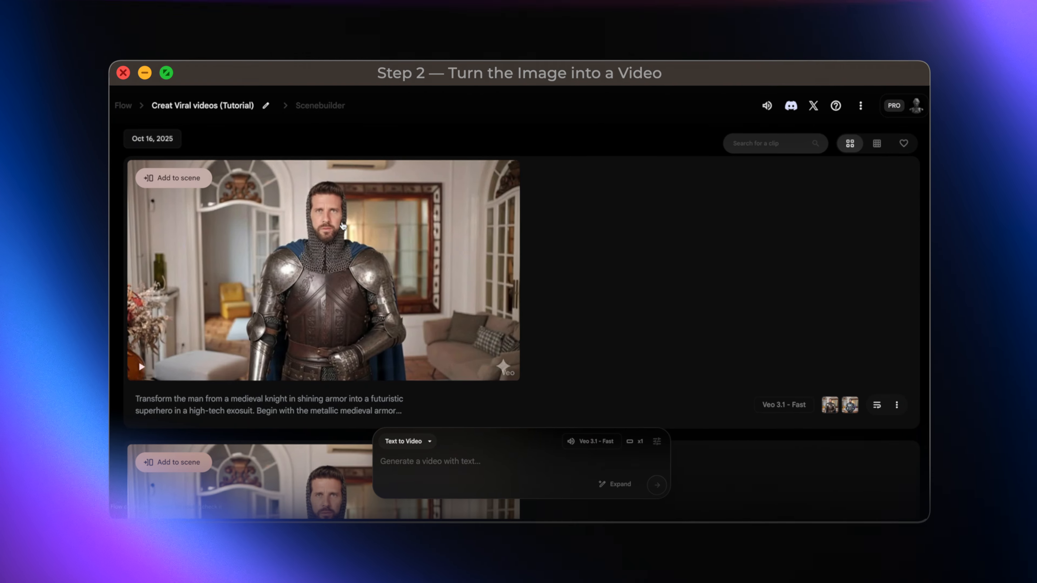
Step: Download the generated knight clip in the Upscaled (1080p) version
left_click(462, 180)
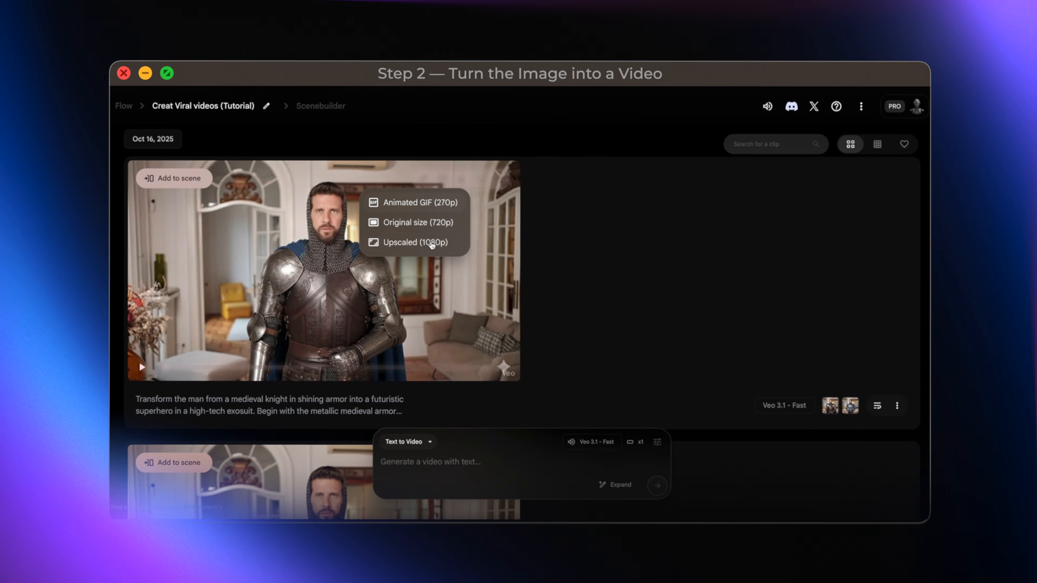
left_click(445, 244)
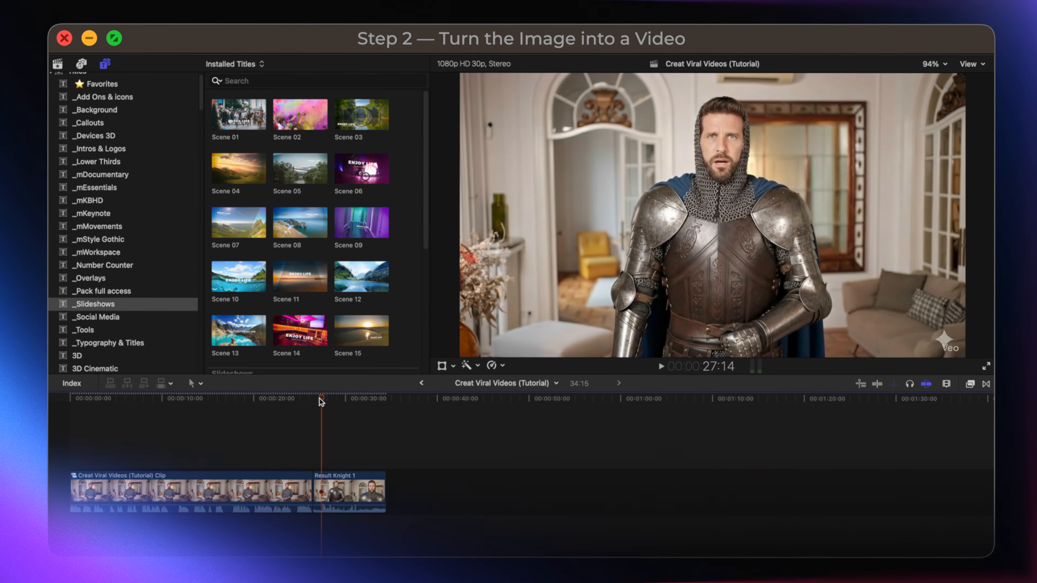
Step: Switch to Final Cut Pro and play the cuts from the original footage to the knight clip and into the transition clip
left_click(378, 399)
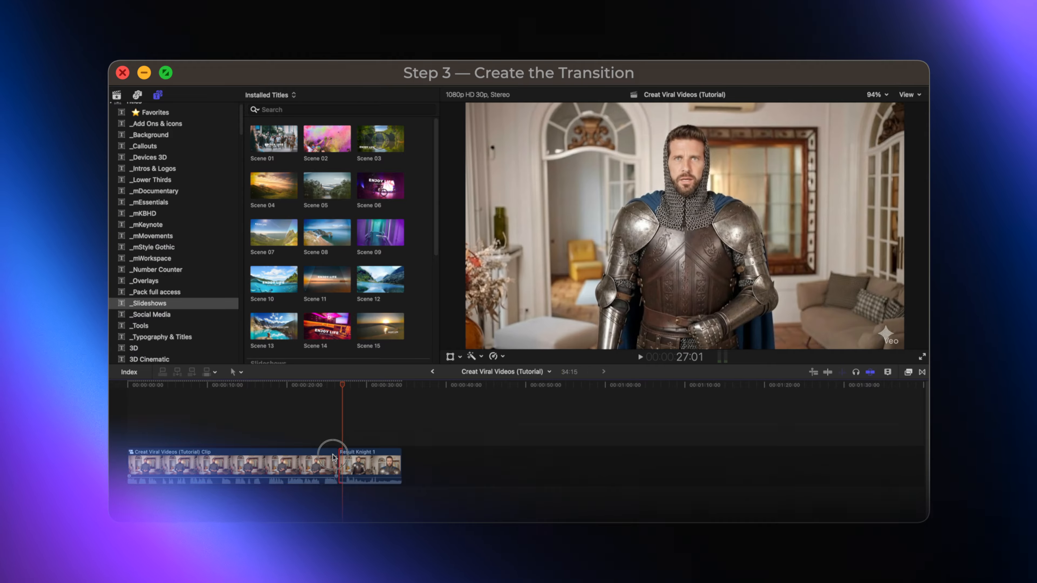
left_click(335, 456)
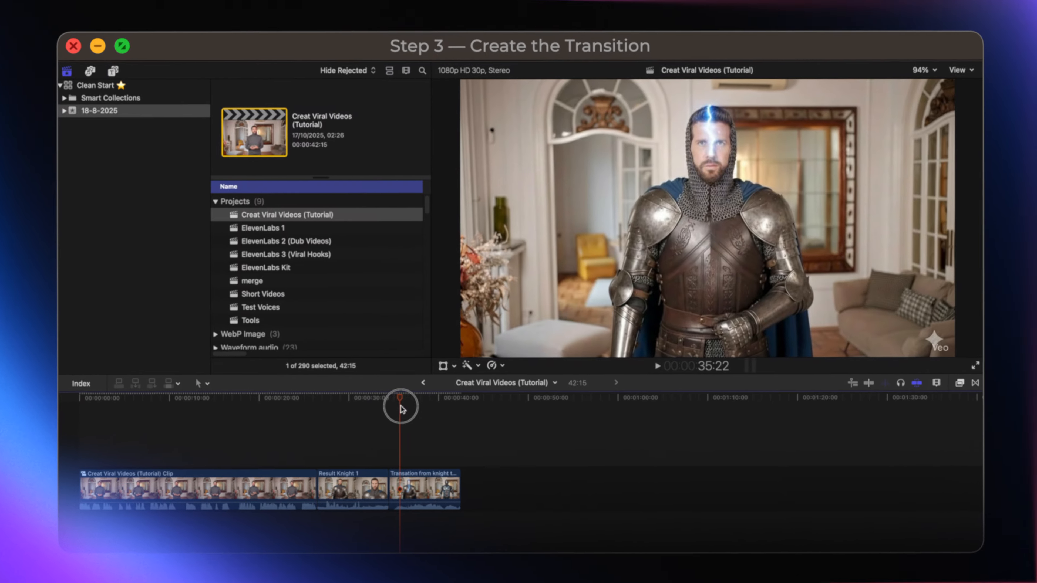
left_click_drag(416, 398, 395, 415)
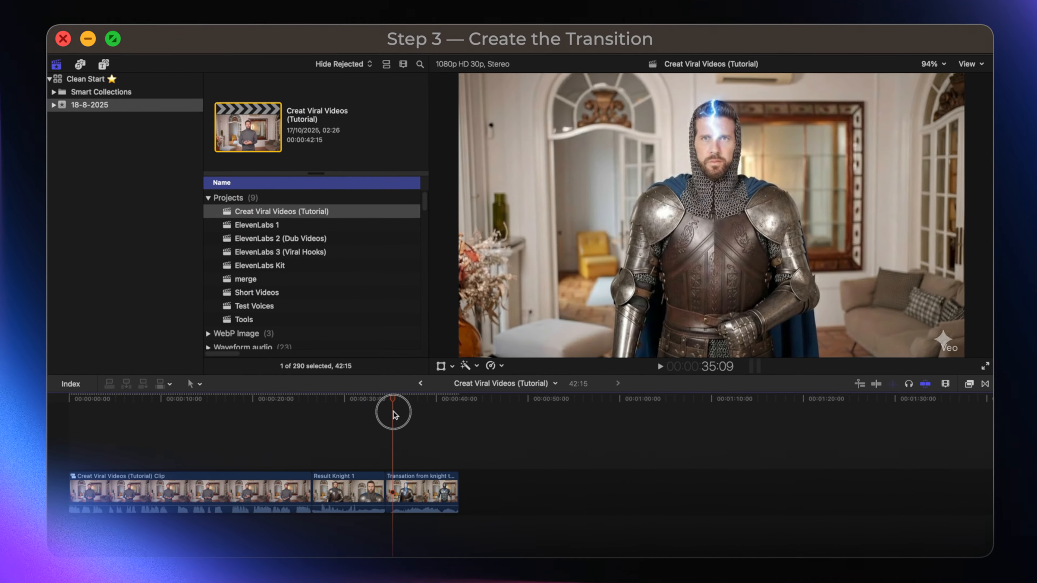
key("space")
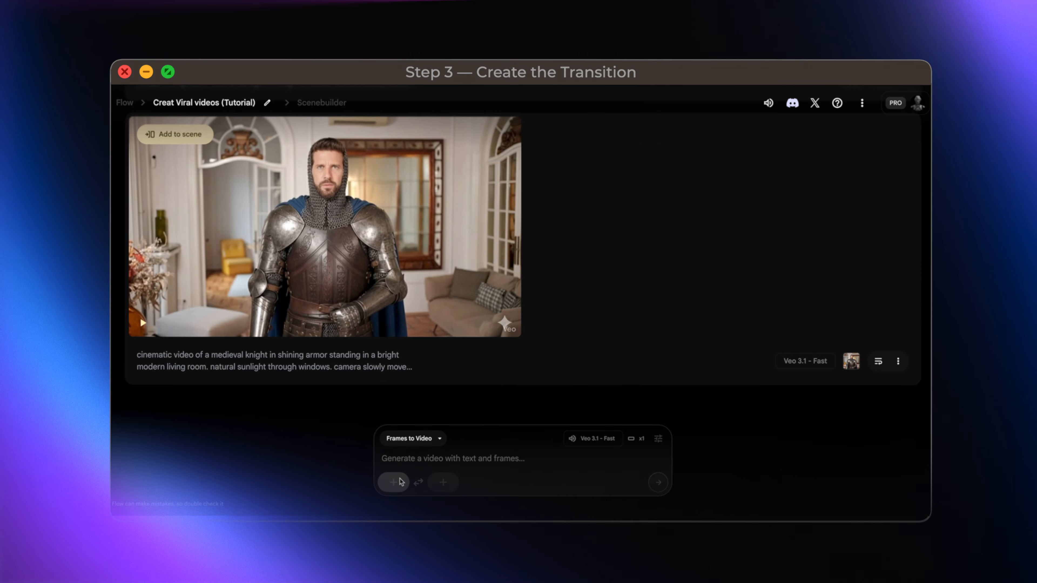
Step: Switch to Flow and generate a knight-to-superhero transition, using the knight image as start frame and the uploaded, cropped Superhero Style PNG as end frame
left_click(394, 483)
left_click(494, 227)
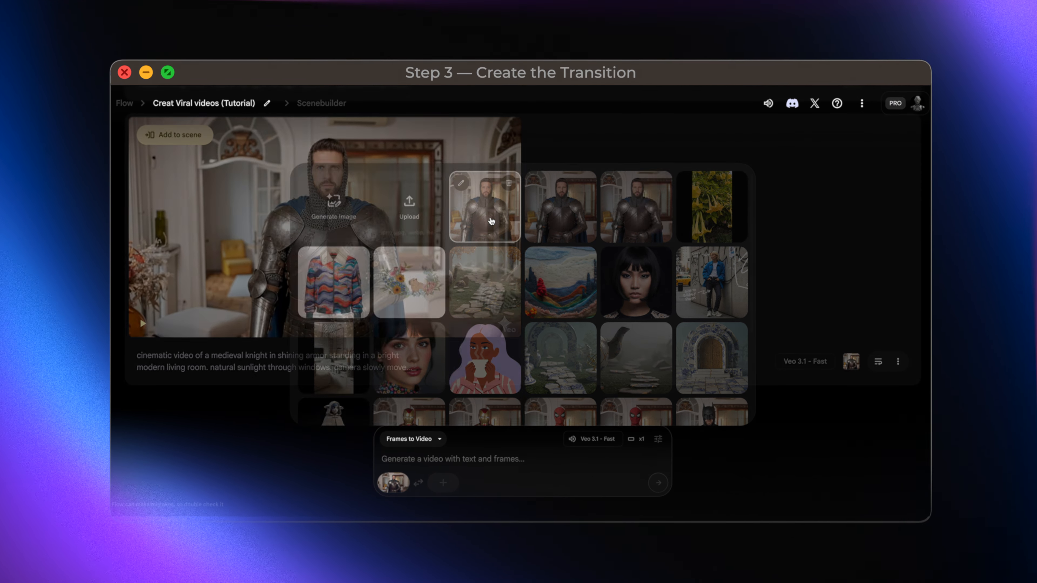
left_click(454, 486)
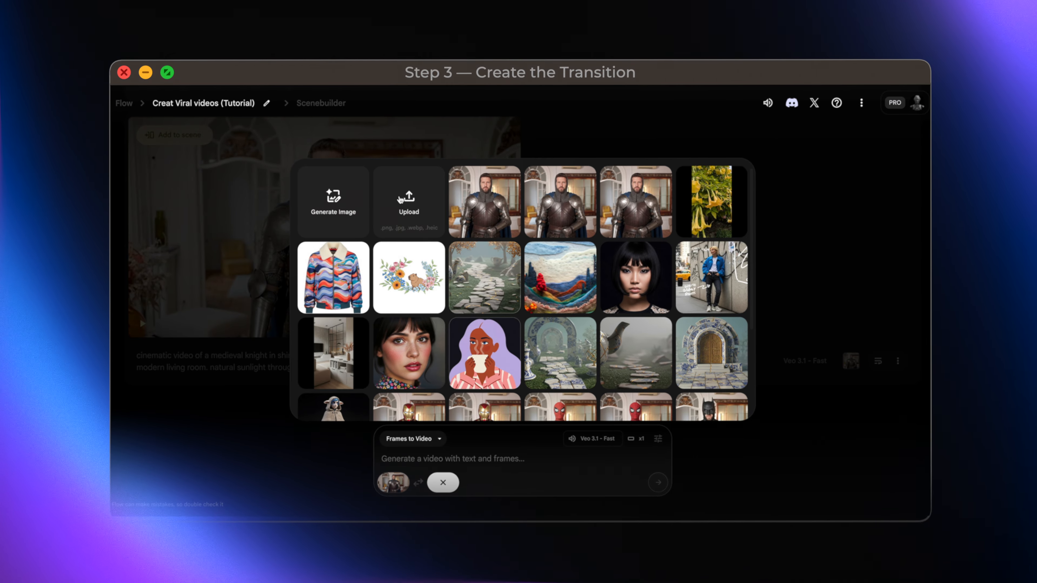
left_click(408, 202)
left_click(470, 180)
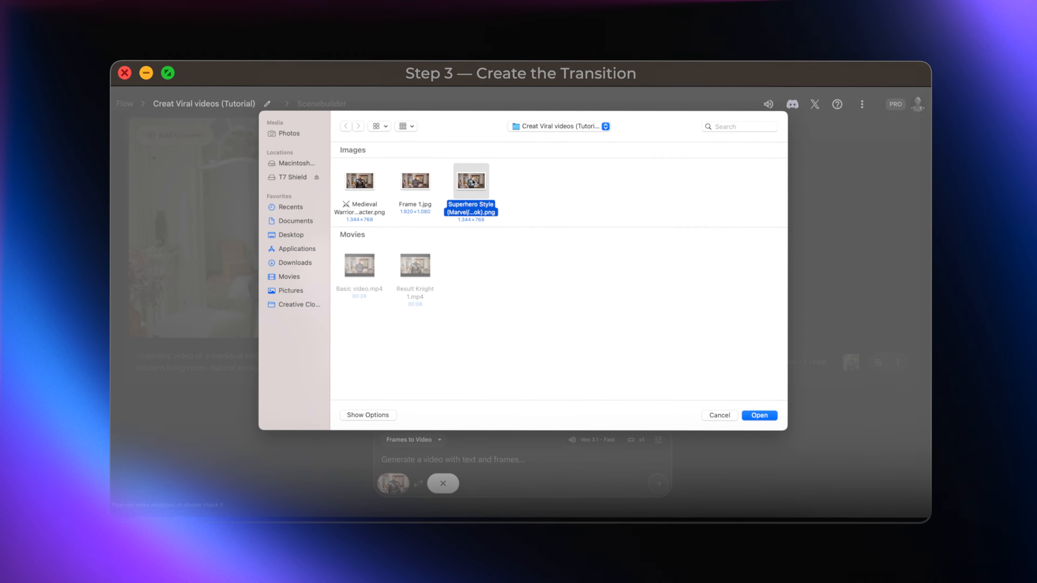
left_click(755, 413)
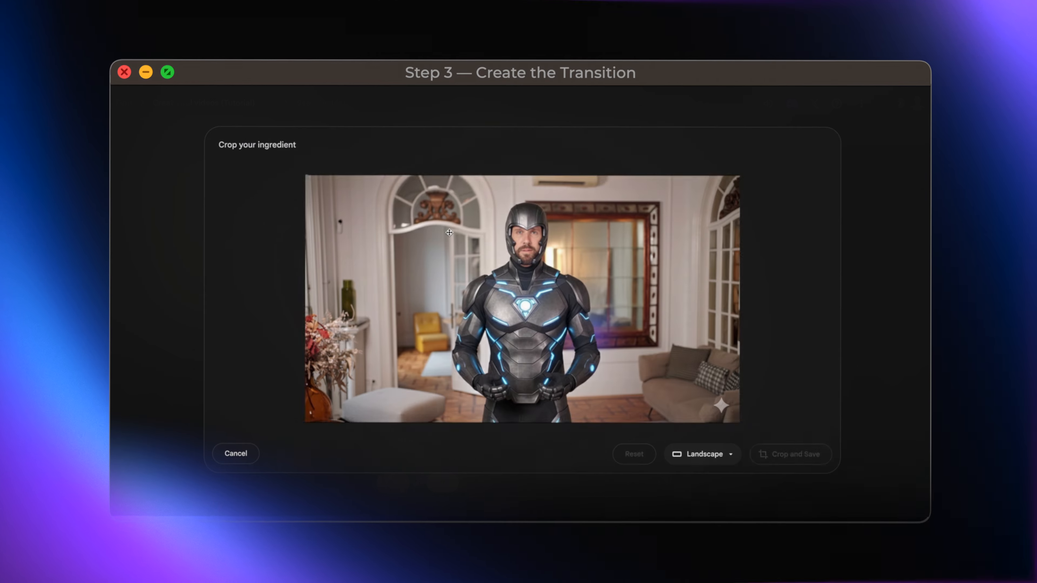
left_click(791, 452)
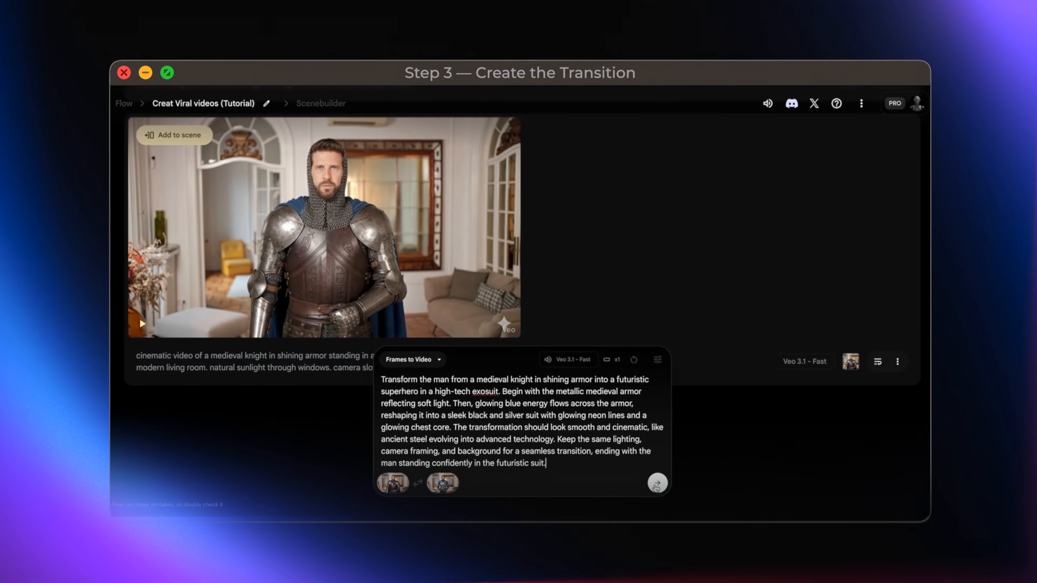
left_click(657, 484)
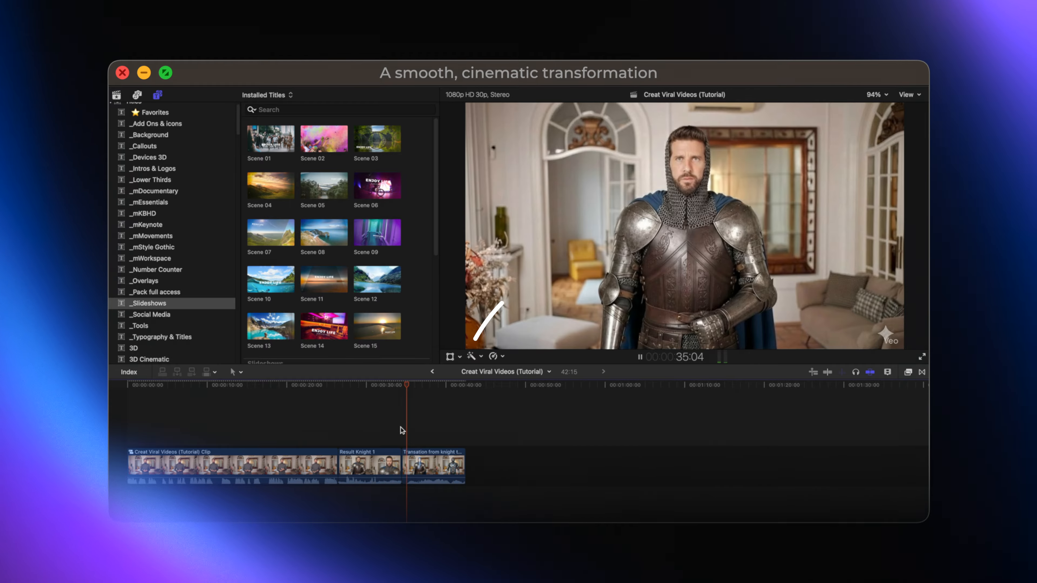
Step: Switch to Final Cut Pro and play the knight-to-superhero transition clip from its beginning in the timeline
key("space")
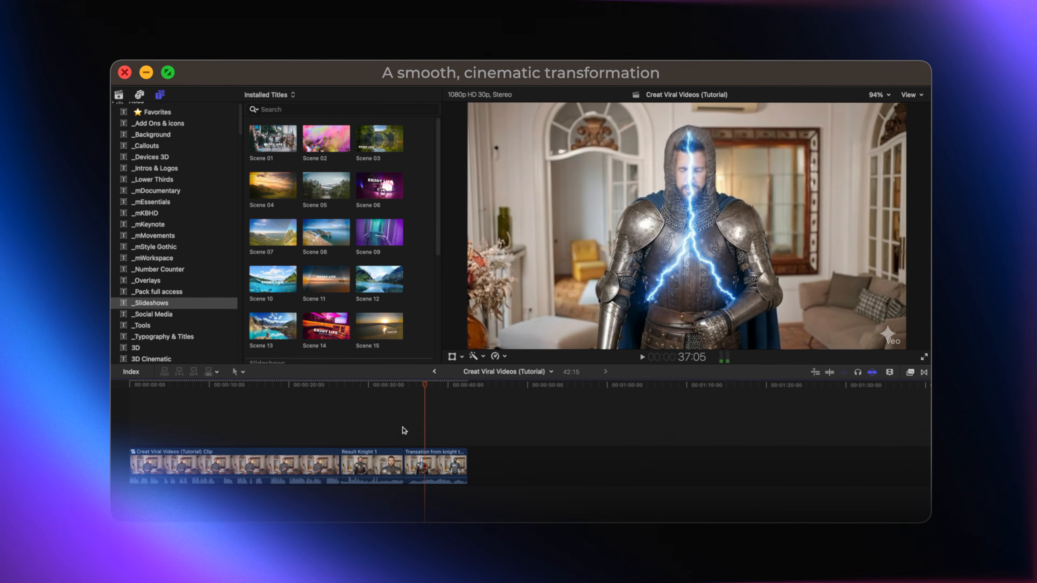
left_click(406, 452)
left_click(406, 439)
key("space")
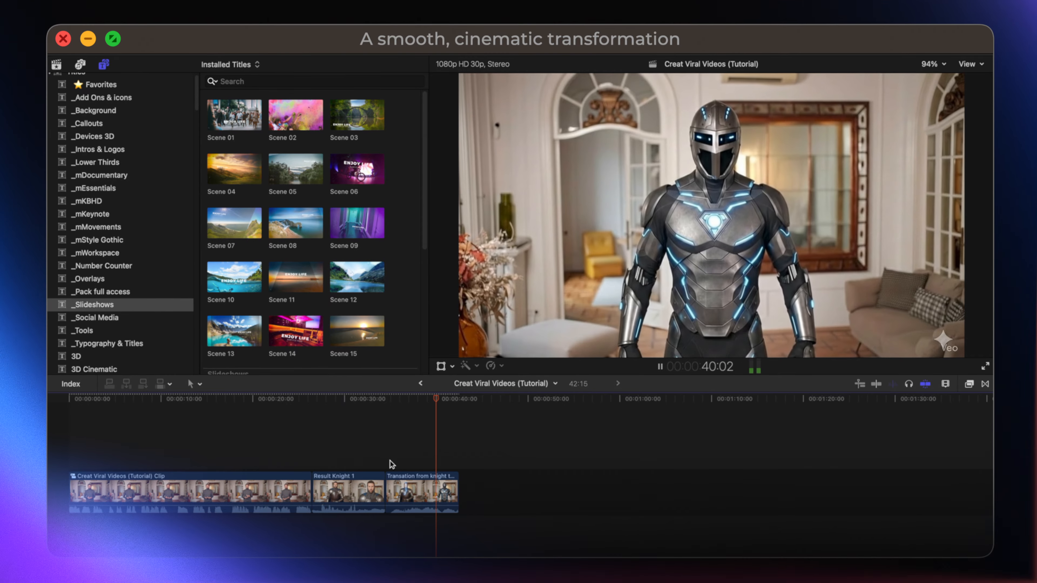
Step: Speed up the knight-to-superhero transition clip with the Fast 4x retiming preset
left_click(426, 476)
left_click(491, 366)
mouse_move(595, 138)
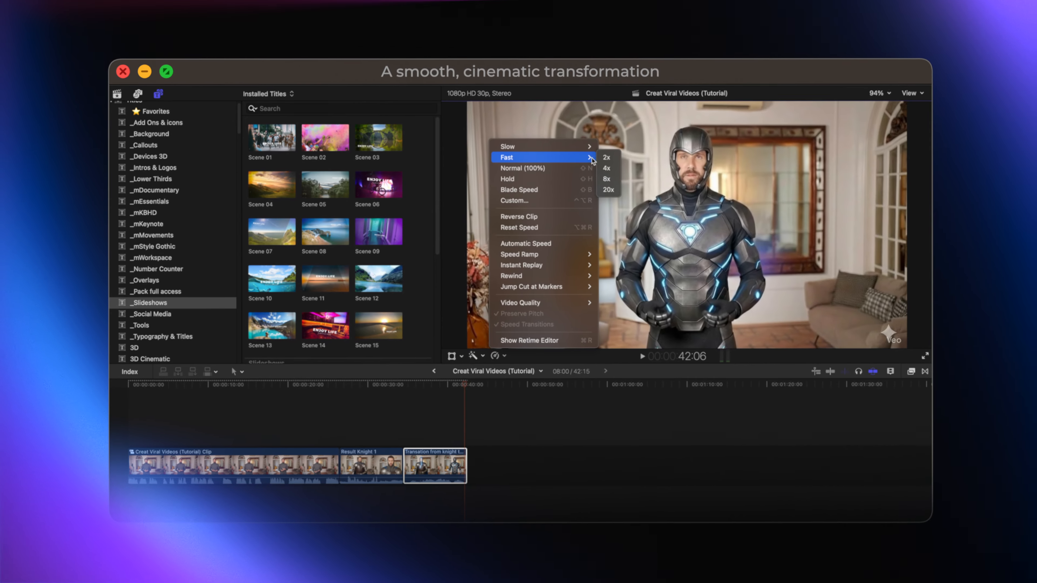
left_click(621, 150)
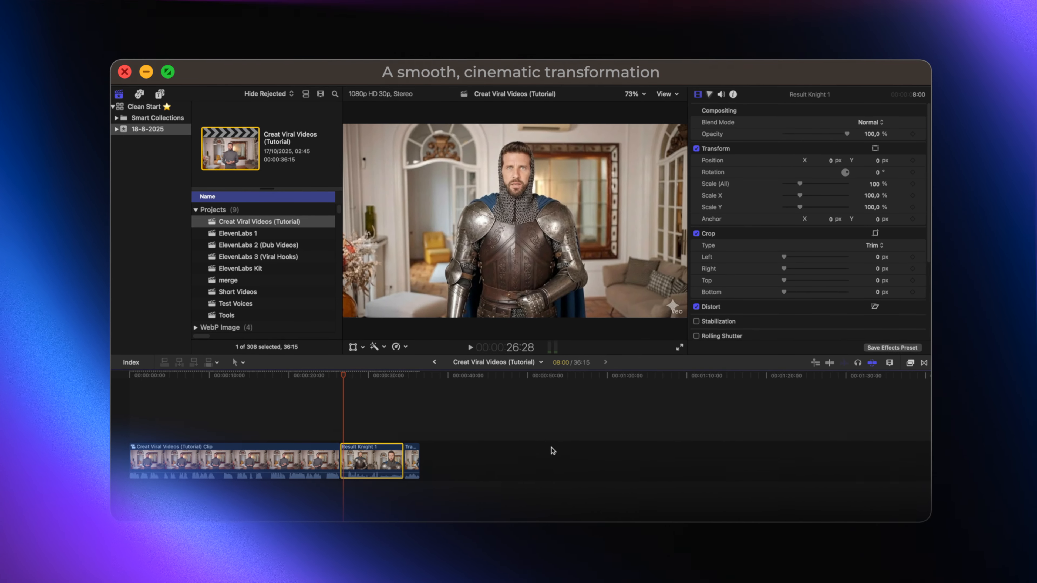
Step: Export the Creat Viral Videos (Tutorial) project with the format set to Audio Only
key("super+e")
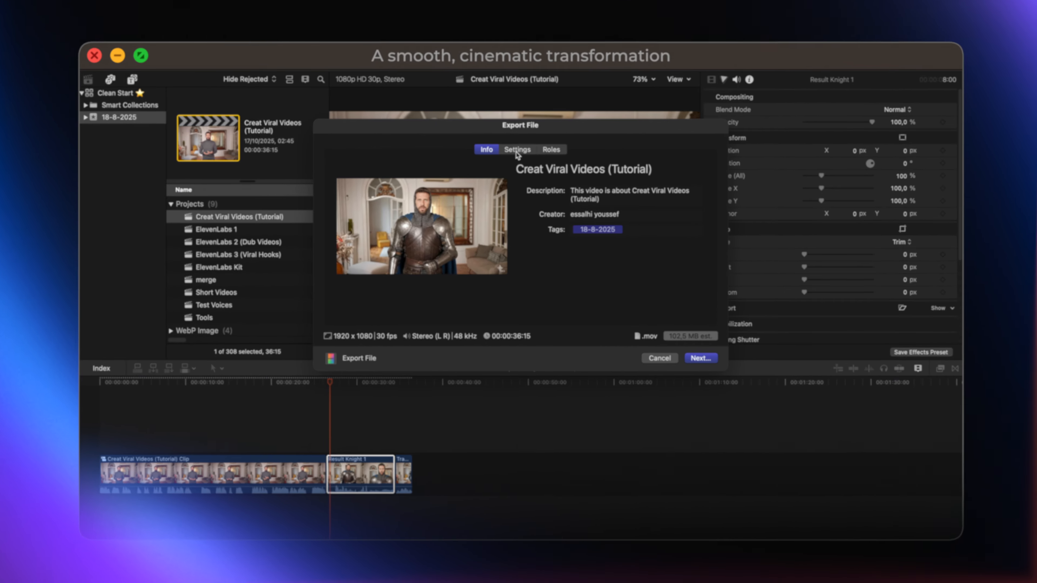
left_click(517, 160)
left_click(589, 202)
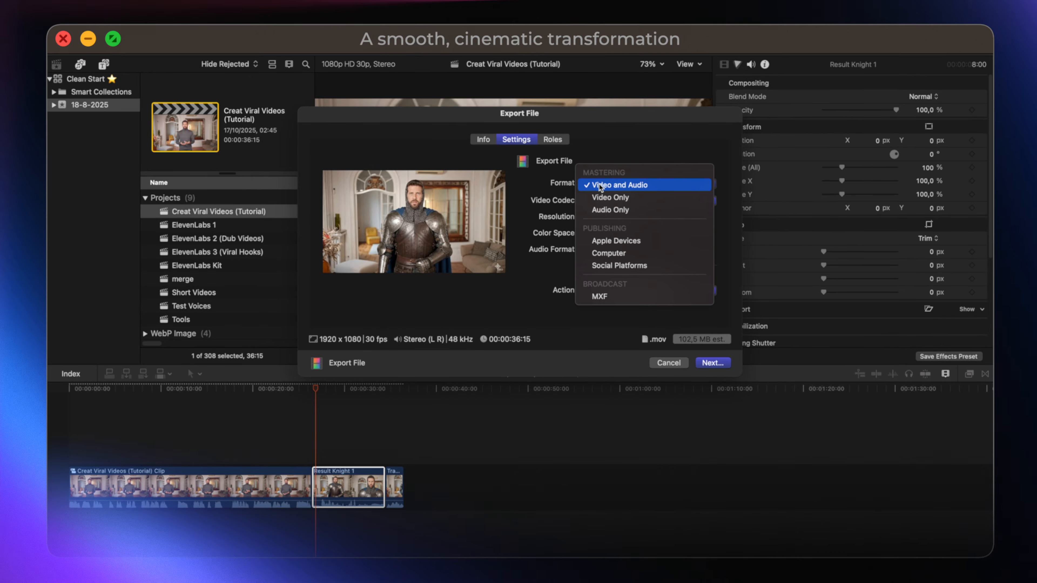
left_click(601, 213)
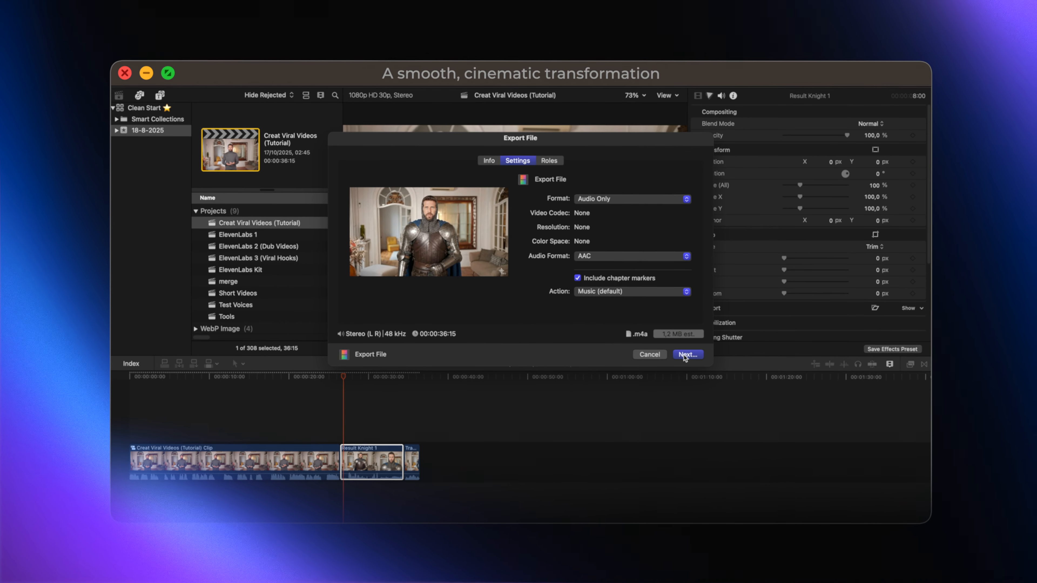
left_click(713, 363)
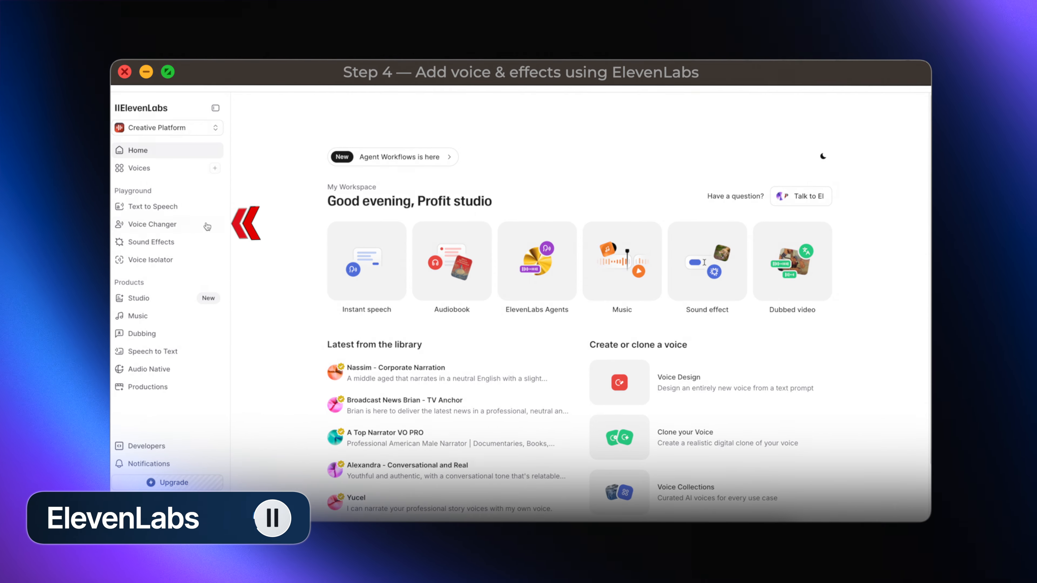
Step: Switch to ElevenLabs and load Creat Viral Videos (Tutorial).m4a into the Voice Changer
left_click(195, 227)
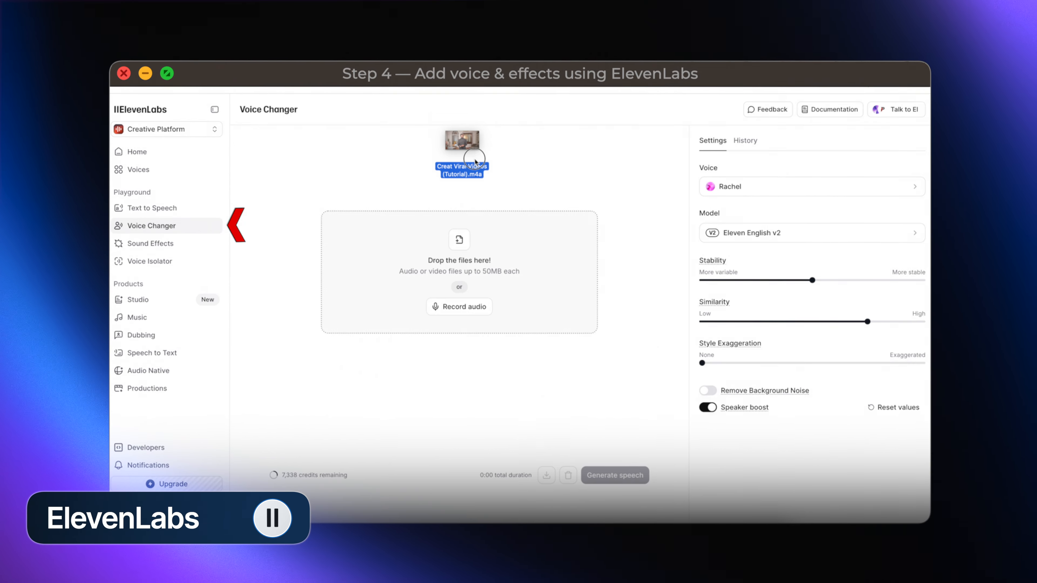
left_click_drag(470, 157, 540, 239)
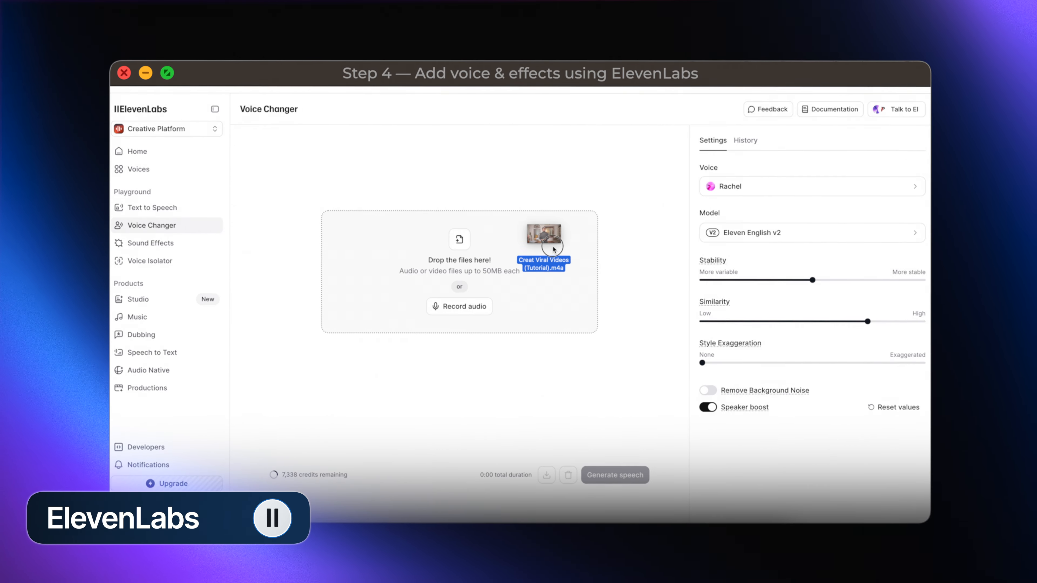
Step: Preview several saved voices, including Charlotte and Jessica, and choose Knight Valor as the target voice
left_click(778, 192)
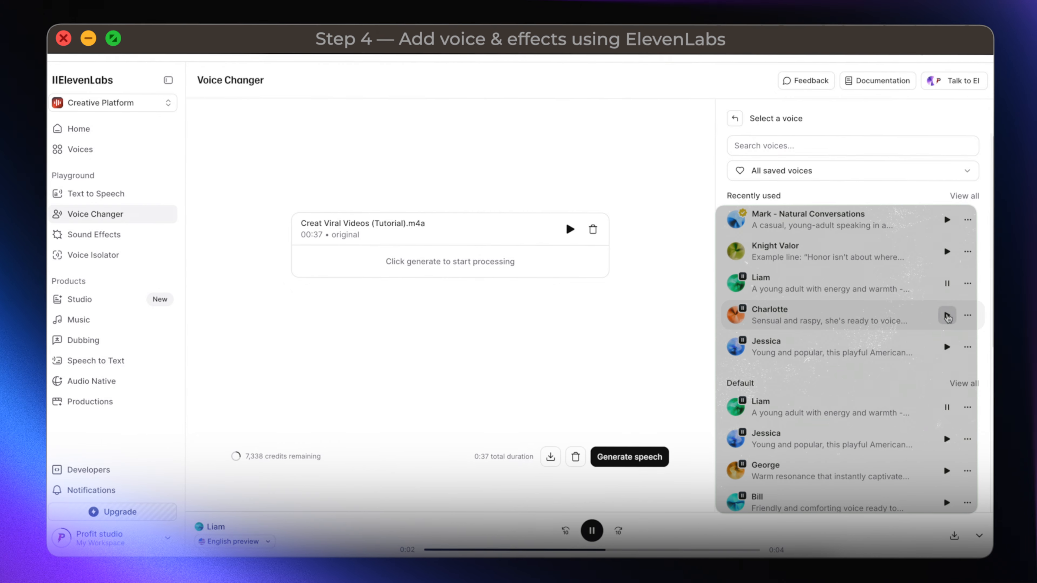
left_click(947, 314)
left_click(943, 345)
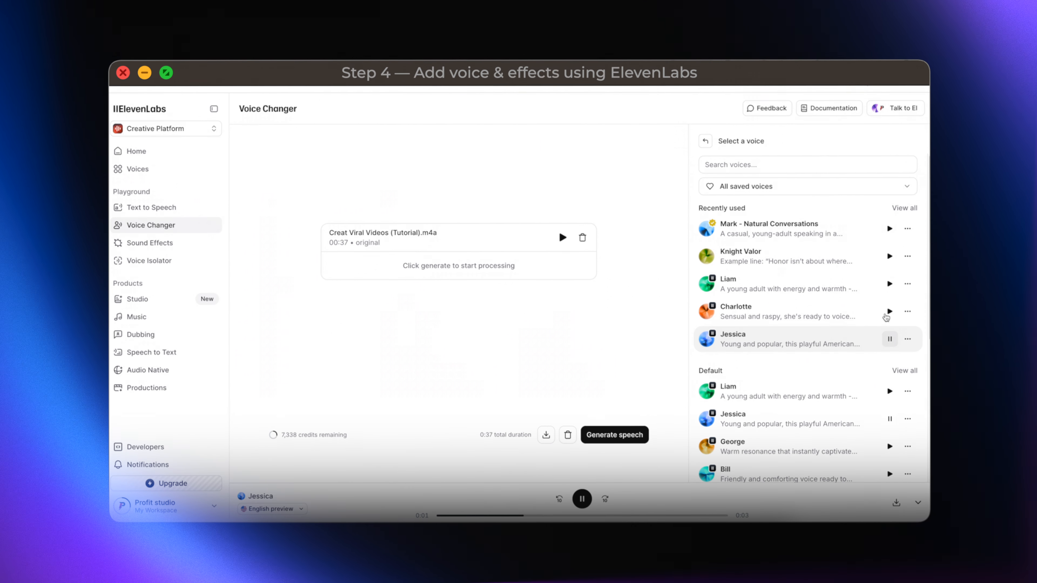
left_click(889, 257)
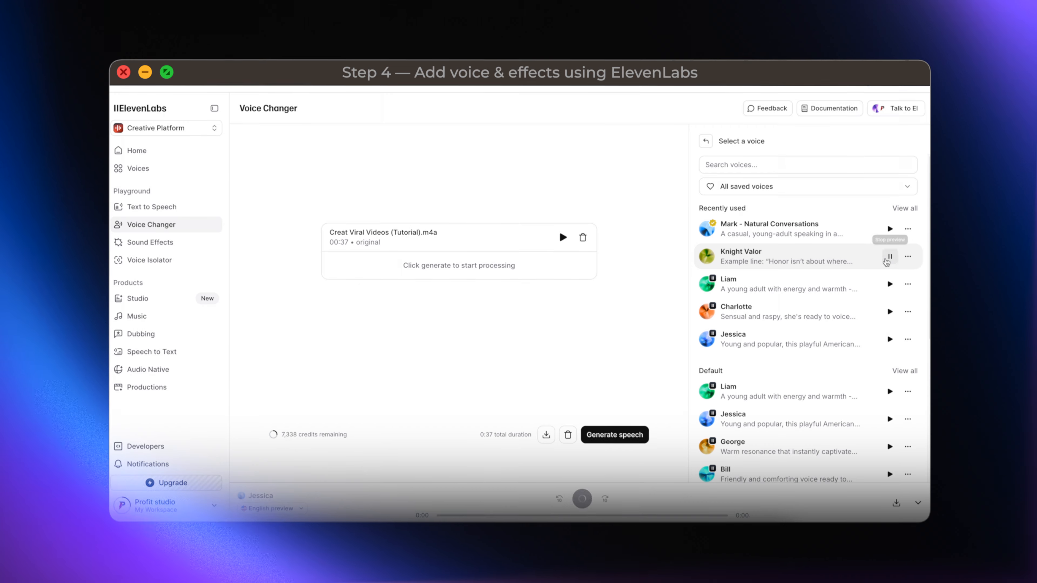
left_click(863, 263)
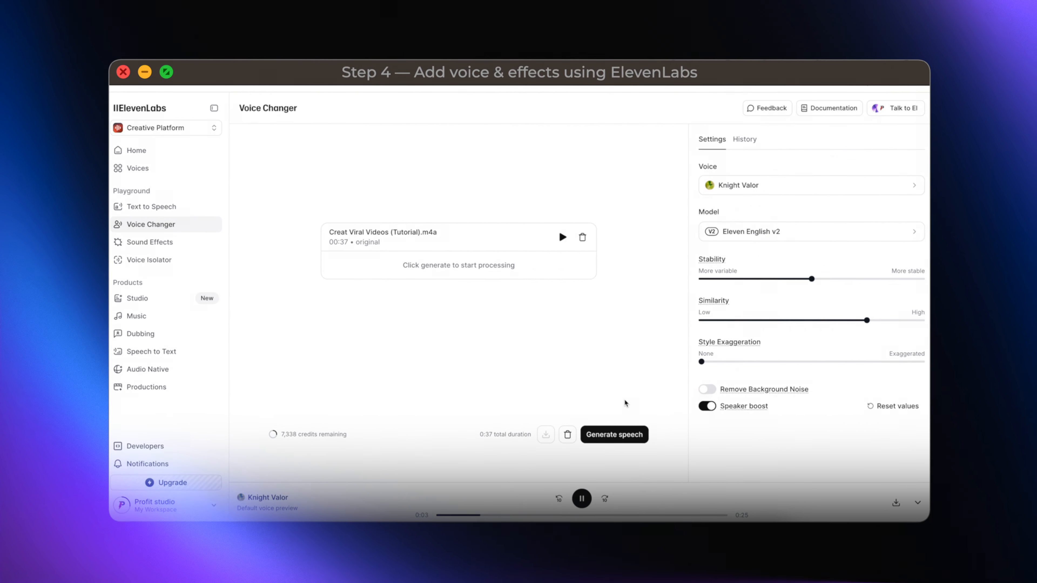
Step: Generate the converted speech with the chosen voice and play back the result
left_click(620, 436)
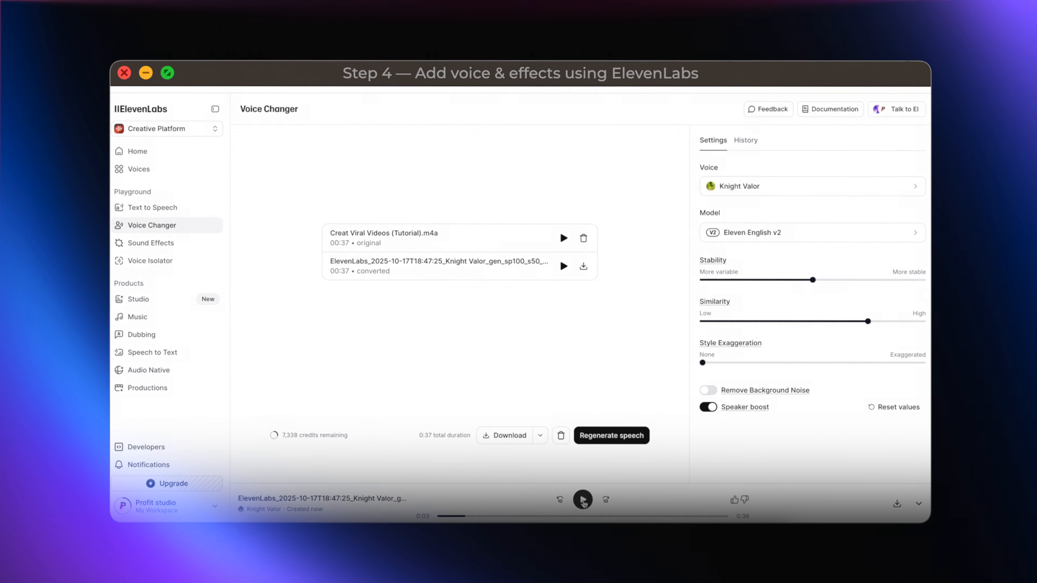
left_click(583, 500)
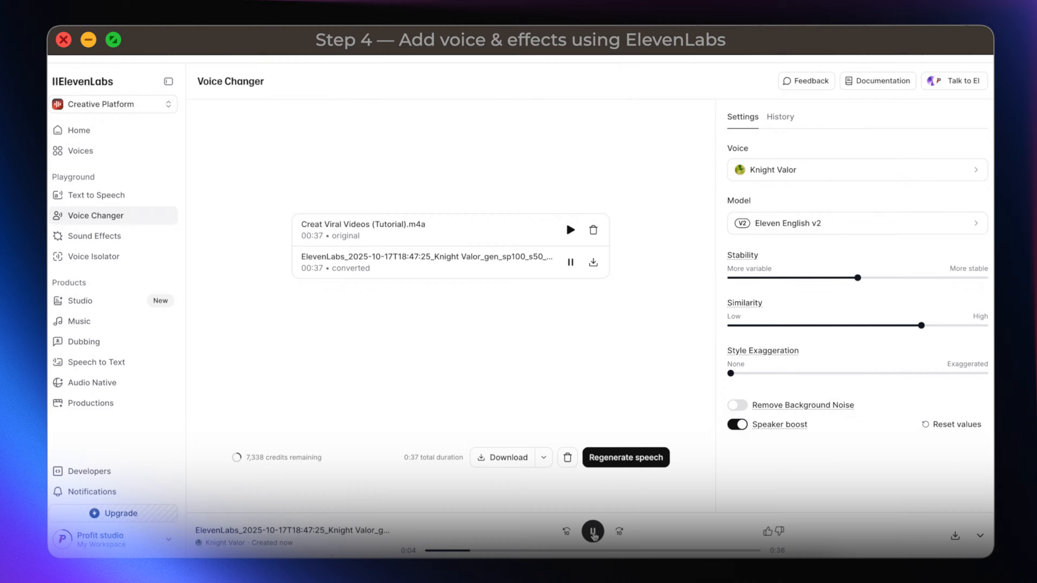